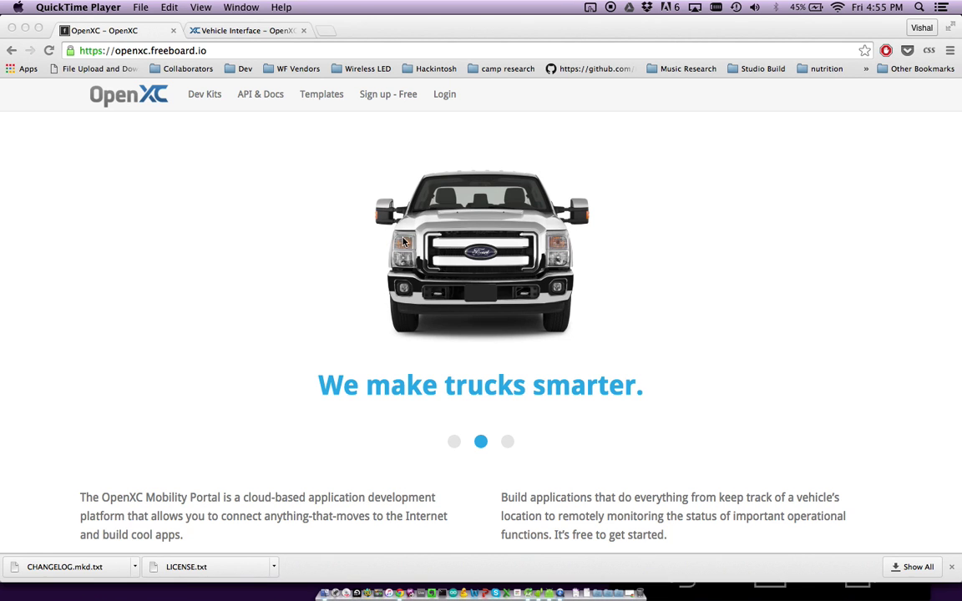
Load openxc.freeboard.io in a new browser tab and open the Tutorials from its API & Docs page.
{"action": "left_click", "coordinate": [204, 30]}
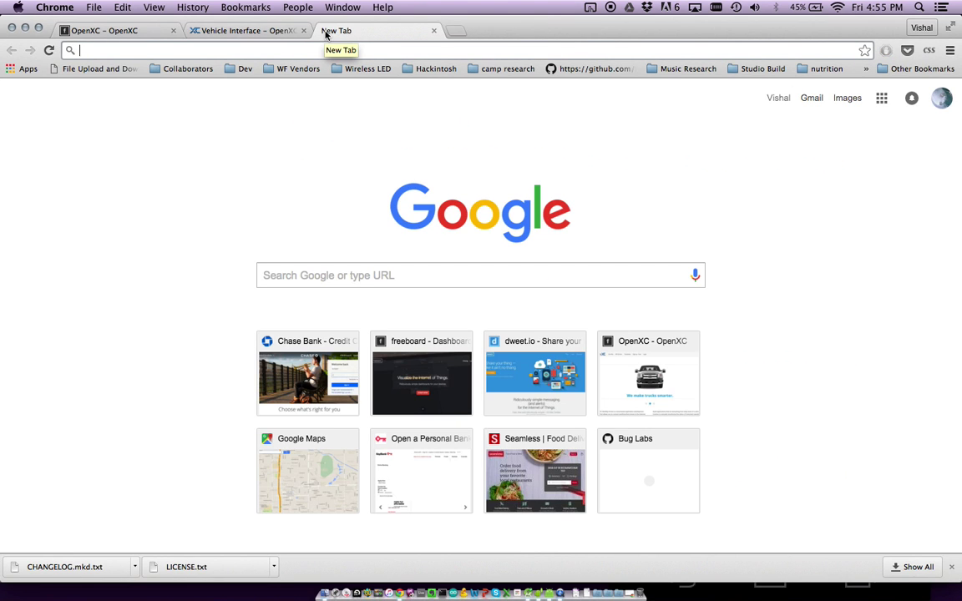
{"action": "type", "text": "openxc.freeboard.io"}
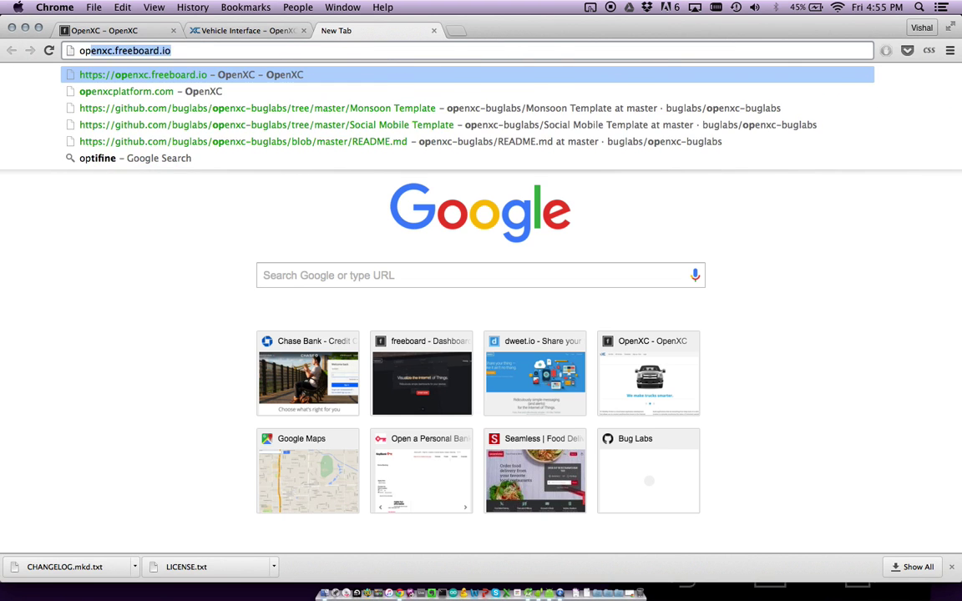
{"action": "key", "text": "Return"}
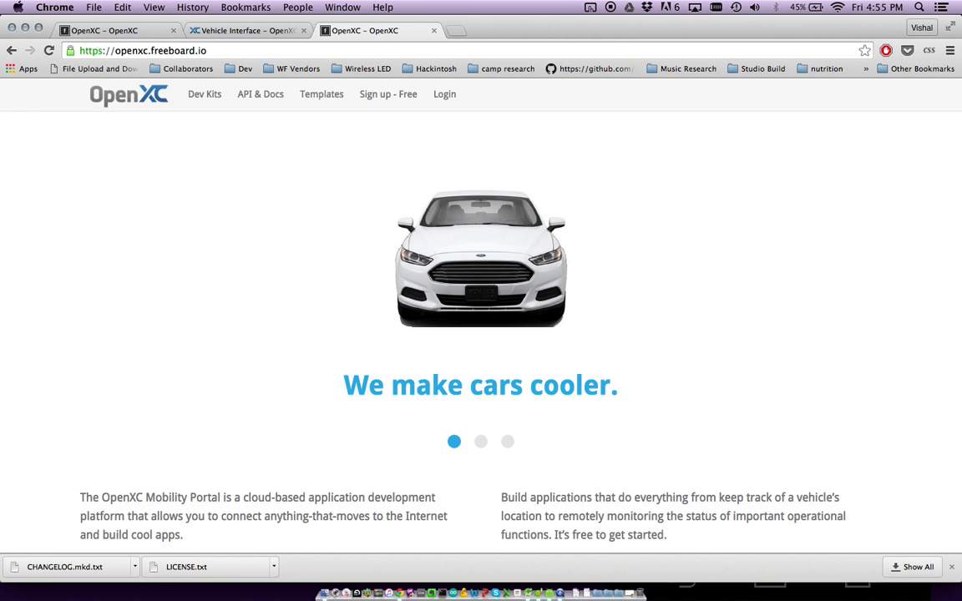
{"action": "left_click", "coordinate": [261, 102]}
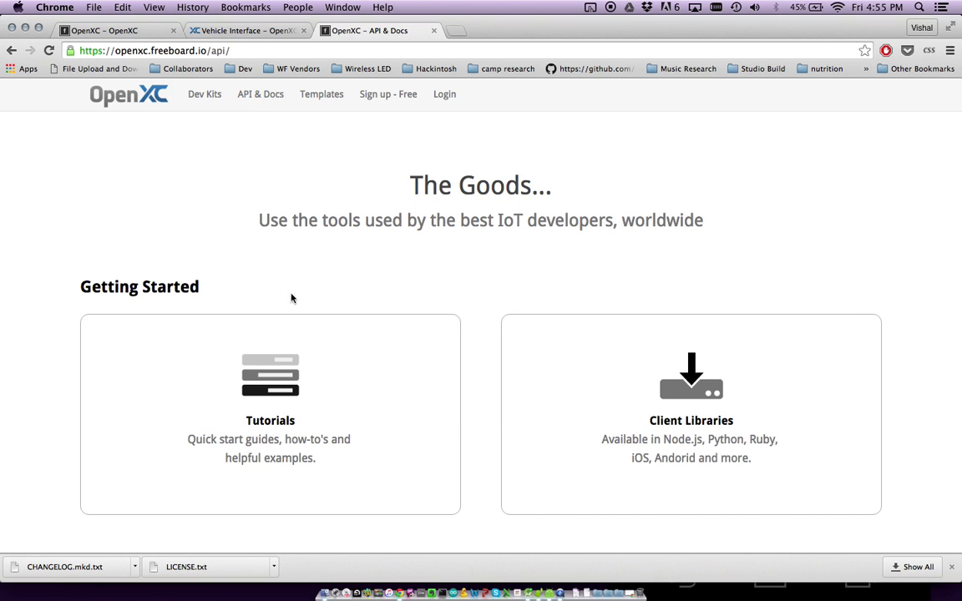
{"action": "left_click", "coordinate": [287, 375]}
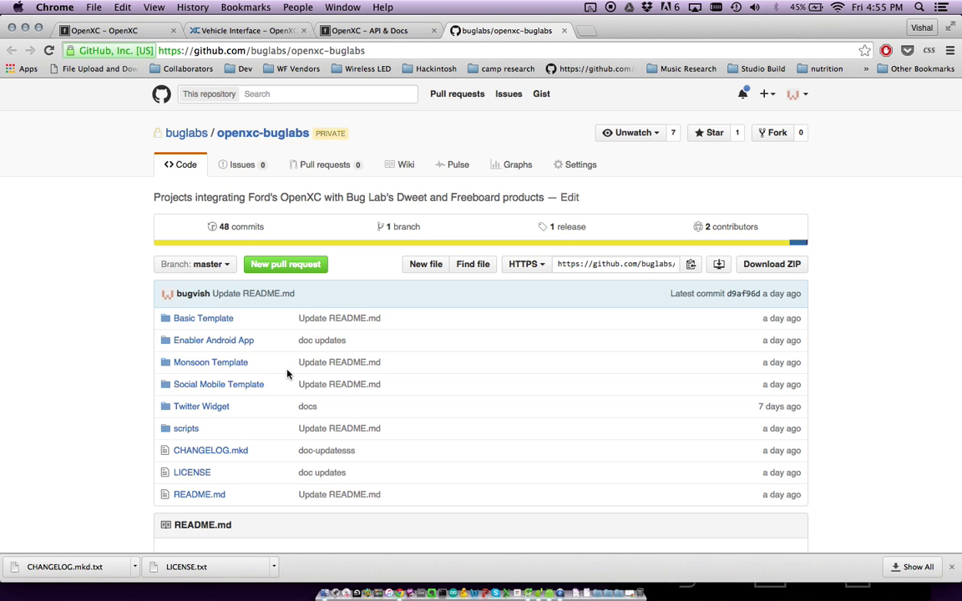
Download enabler-dweet.apk from the OpenXC Enabler - Dweet.io Integration release of the openxc-buglabs repository.
{"action": "left_click", "coordinate": [567, 228]}
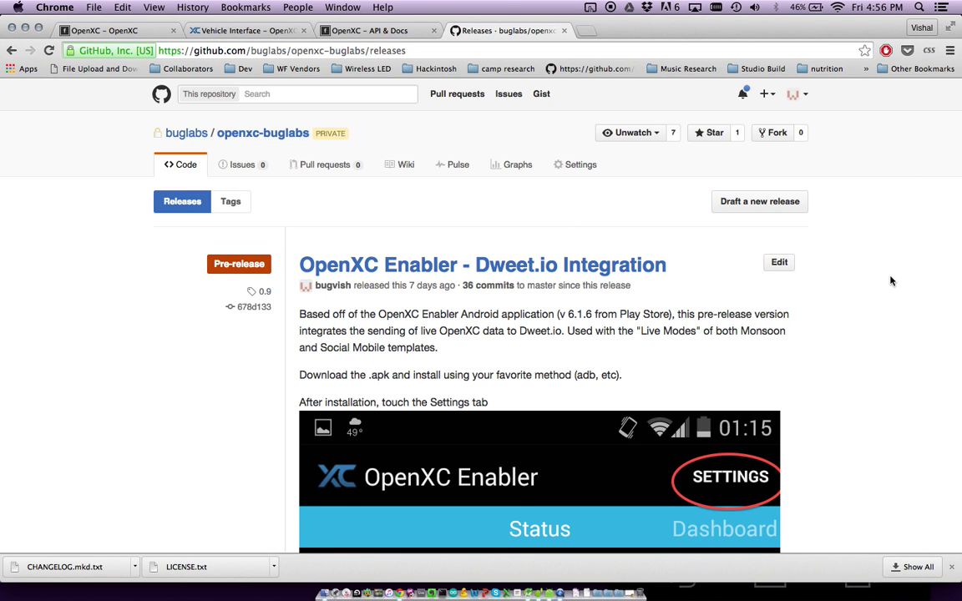
{"action": "scroll", "coordinate": [891, 282], "scroll_direction": "down", "scroll_amount": 5}
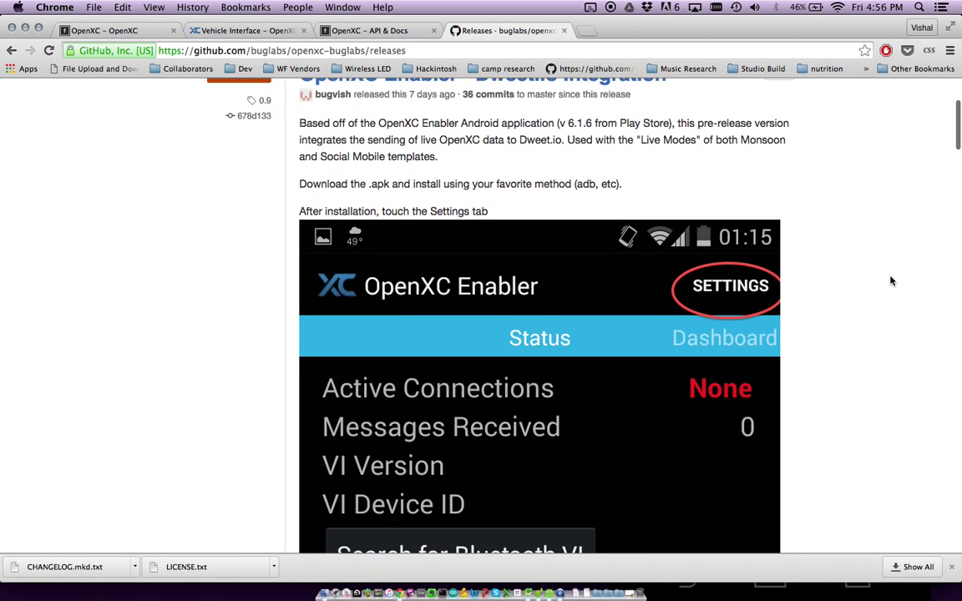
{"action": "scroll", "coordinate": [890, 281], "scroll_direction": "down", "scroll_amount": 15}
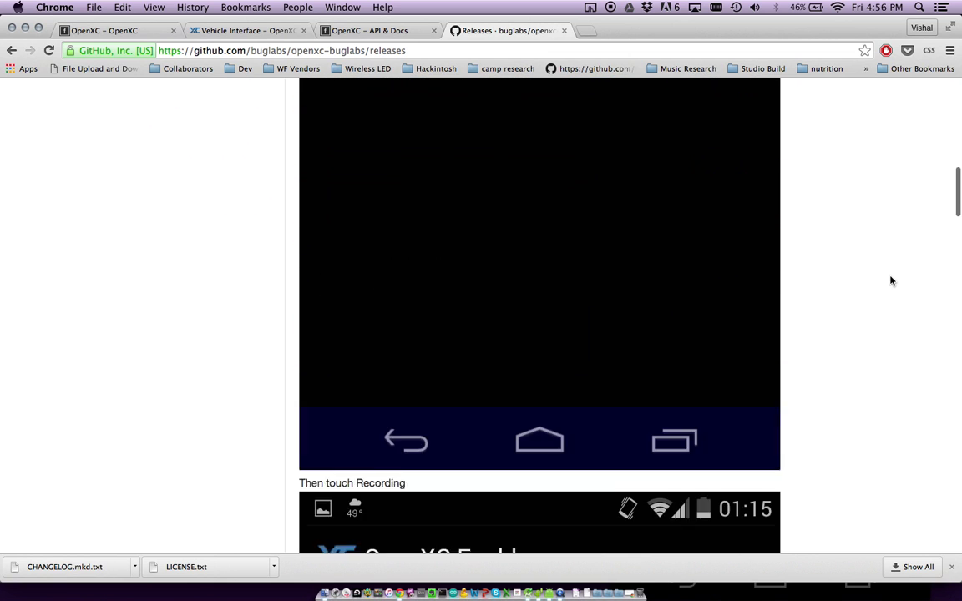
{"action": "scroll", "coordinate": [891, 281], "scroll_direction": "down", "scroll_amount": 20}
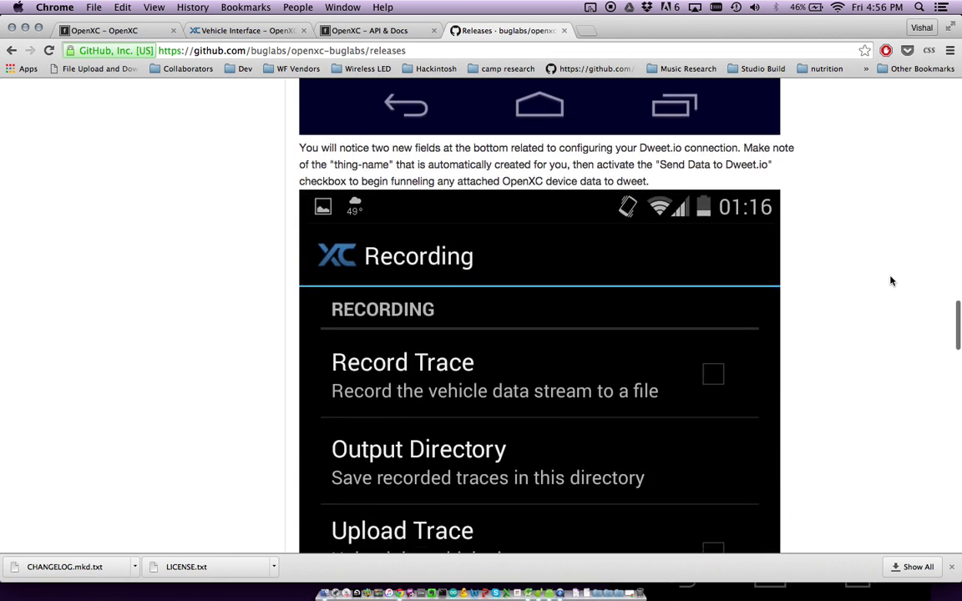
{"action": "scroll", "coordinate": [891, 281], "scroll_direction": "down", "scroll_amount": 20}
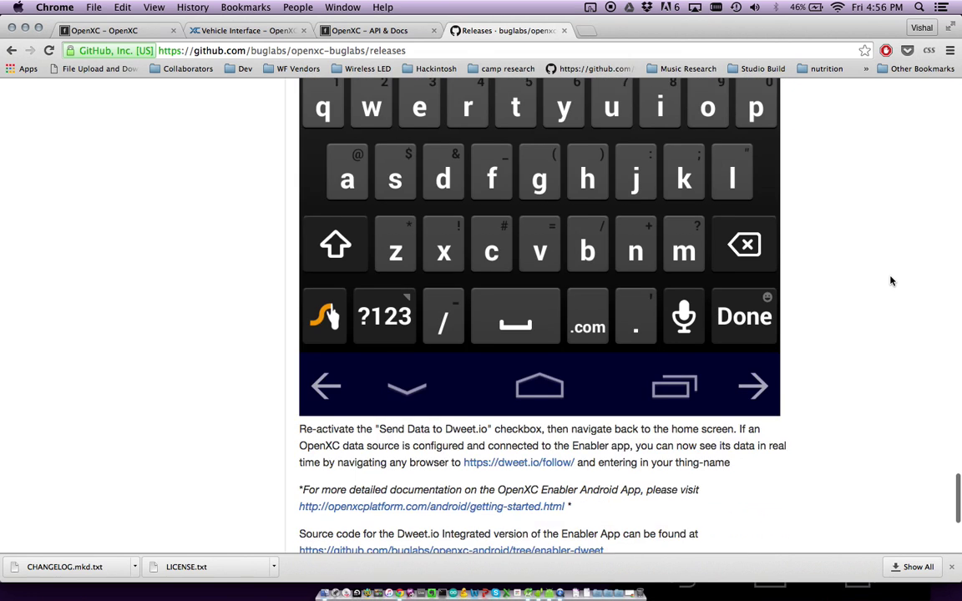
{"action": "scroll", "coordinate": [891, 281], "scroll_direction": "down", "scroll_amount": 5}
{"action": "scroll", "coordinate": [891, 281], "scroll_direction": "down", "scroll_amount": 2}
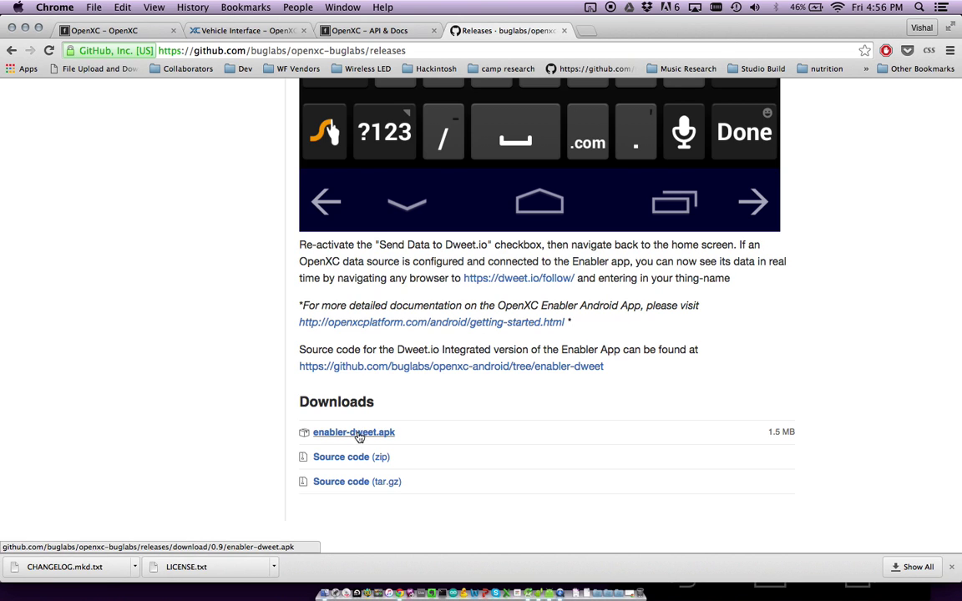
{"action": "scroll", "coordinate": [483, 388], "scroll_direction": "down", "scroll_amount": 1}
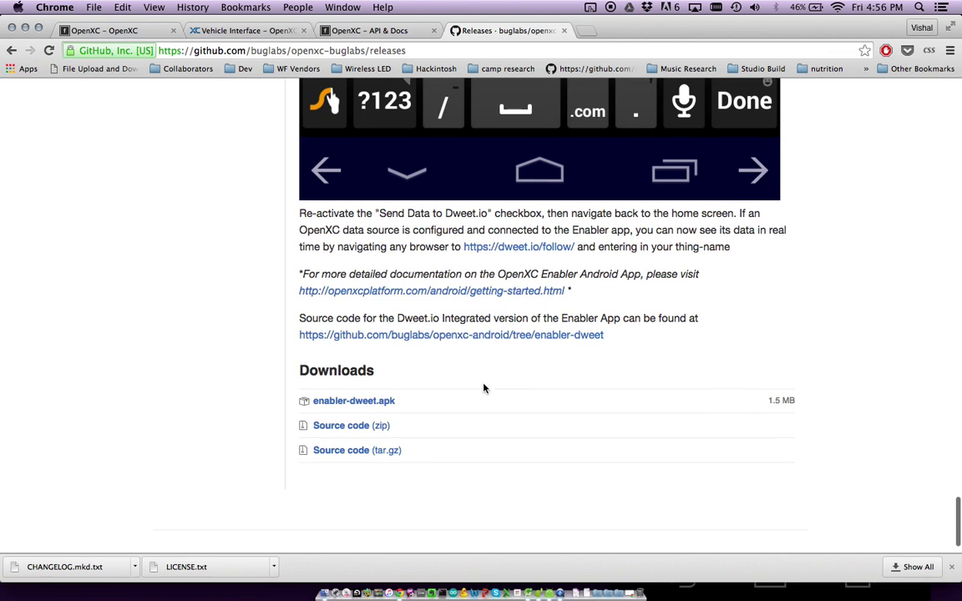
{"action": "left_click", "coordinate": [362, 403]}
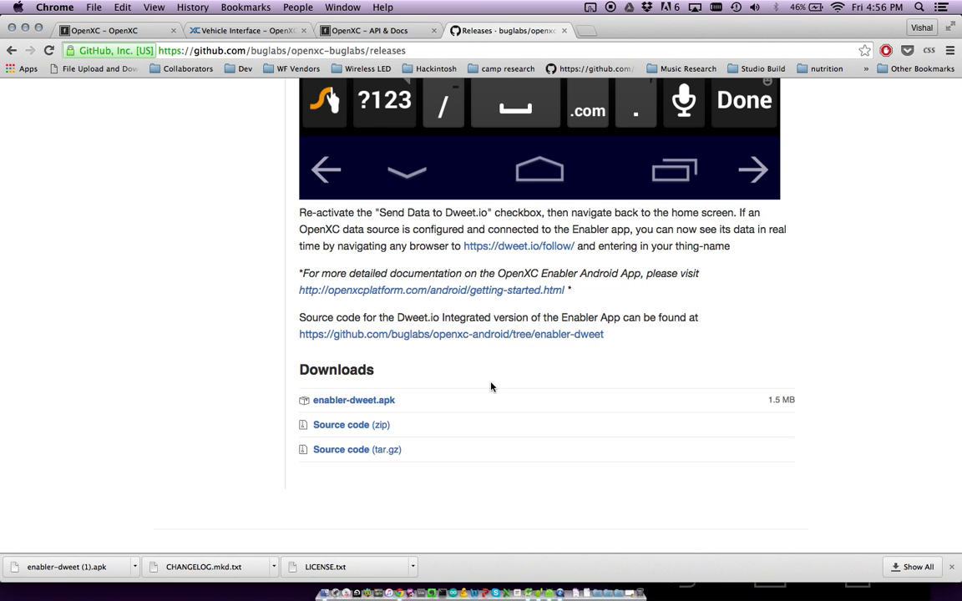
Switch to the Android emulator and check the Thing-name entry in OpenXC Enabler's Recording settings without changing it.
{"action": "key", "text": "super+Tab"}
{"action": "key", "text": "super+Tab"}
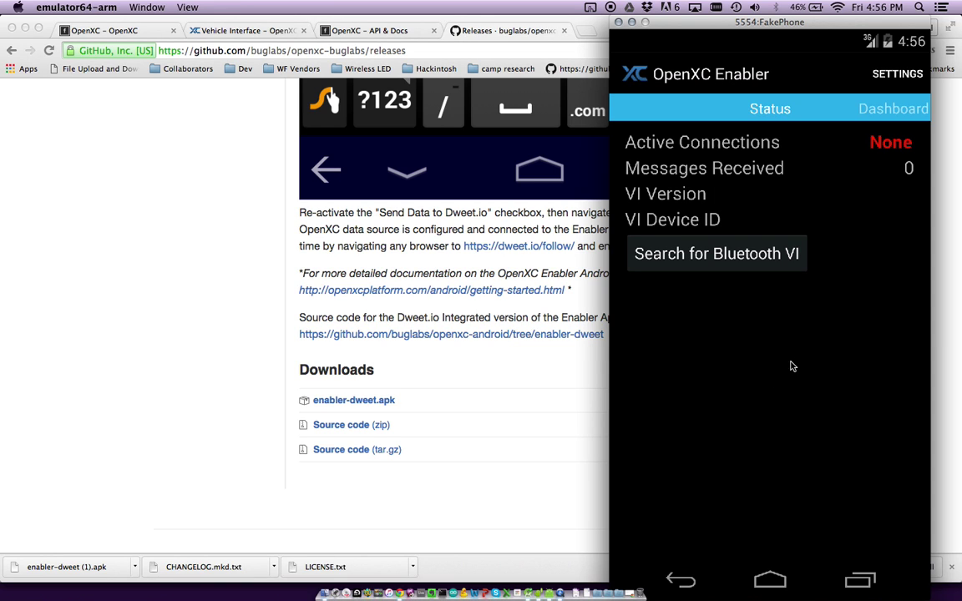
{"action": "left_click", "coordinate": [896, 77]}
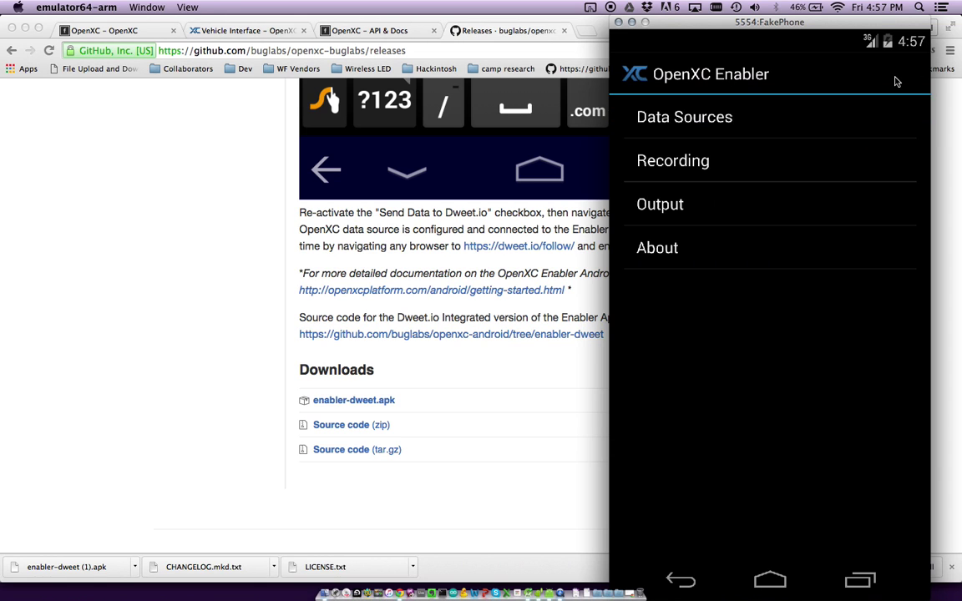
{"action": "left_click", "coordinate": [698, 163]}
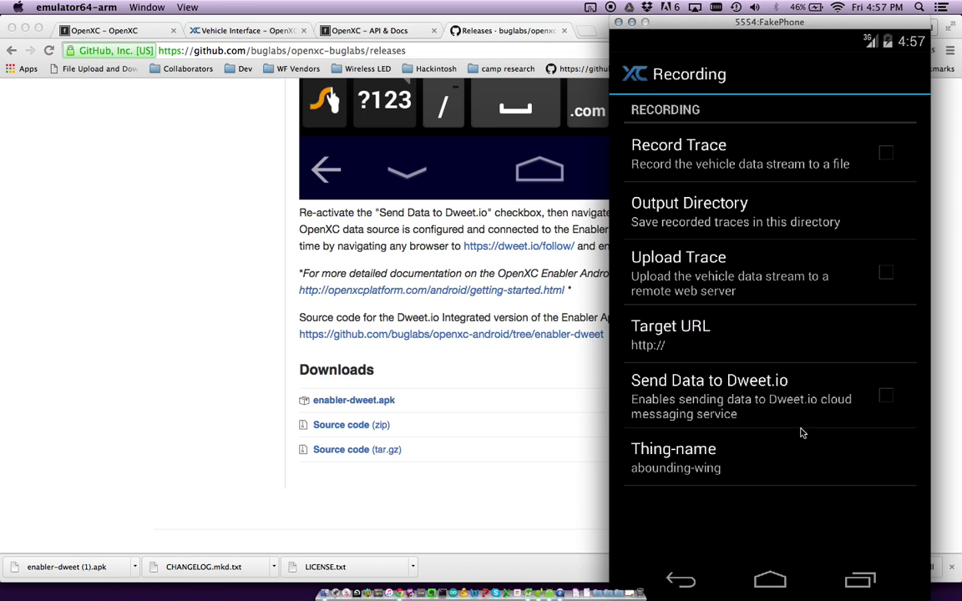
{"action": "left_click", "coordinate": [757, 457]}
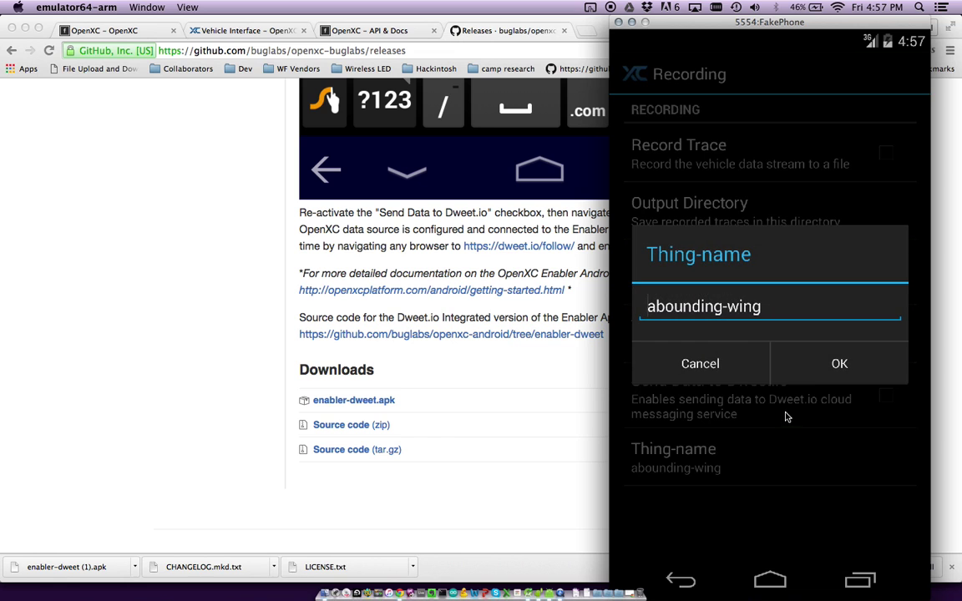
{"action": "left_click", "coordinate": [723, 368]}
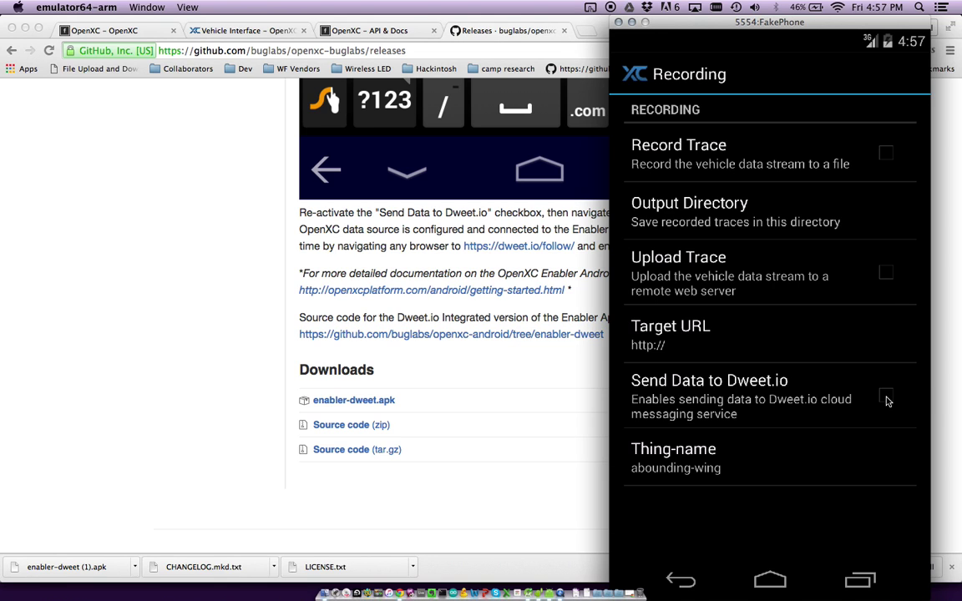
Enable Send Data to Dweet.io and go back to the OpenXC Enabler status screen.
{"action": "left_click", "coordinate": [886, 399]}
{"action": "left_click", "coordinate": [681, 578]}
{"action": "left_click", "coordinate": [681, 580]}
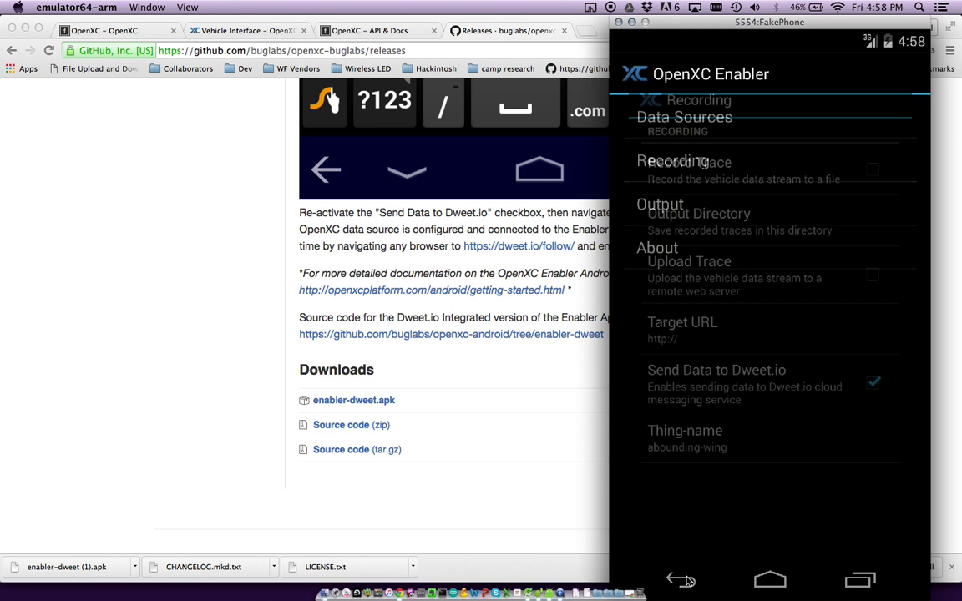
{"action": "left_click", "coordinate": [681, 581]}
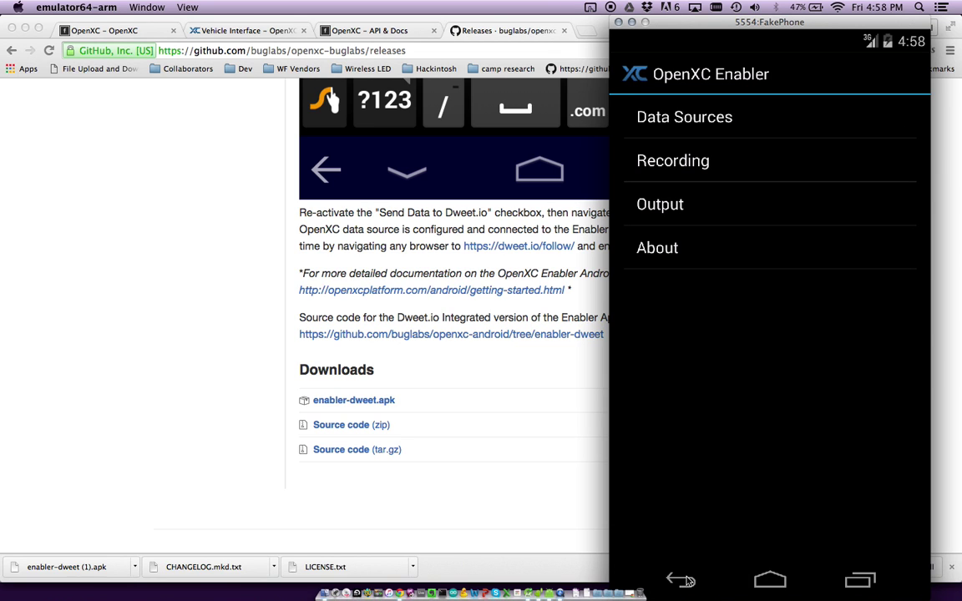
{"action": "left_click", "coordinate": [680, 581]}
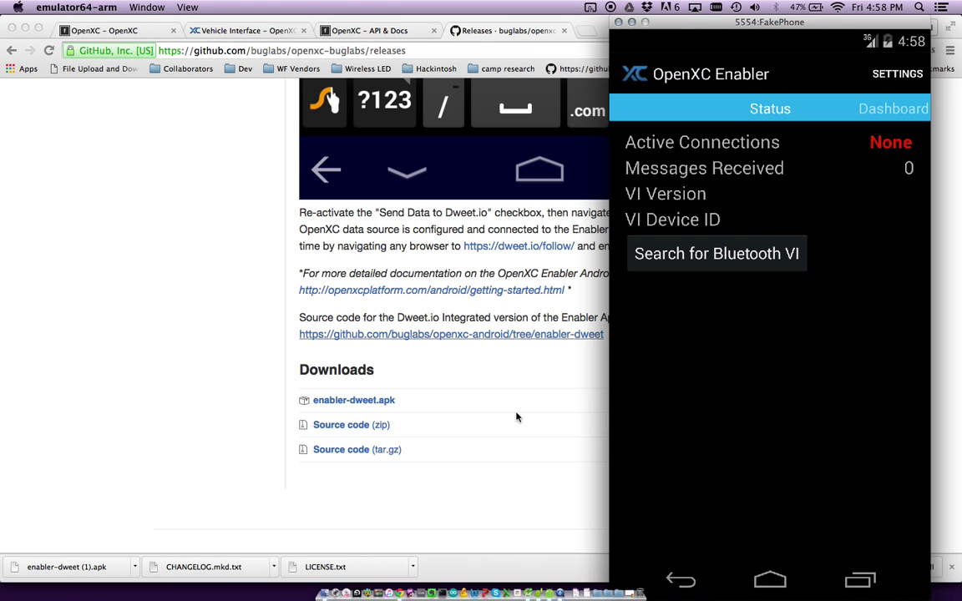
Switch to Chrome, load dweet.io/follow in a new tab and follow the thing abounding-wing.
{"action": "left_click", "coordinate": [469, 456]}
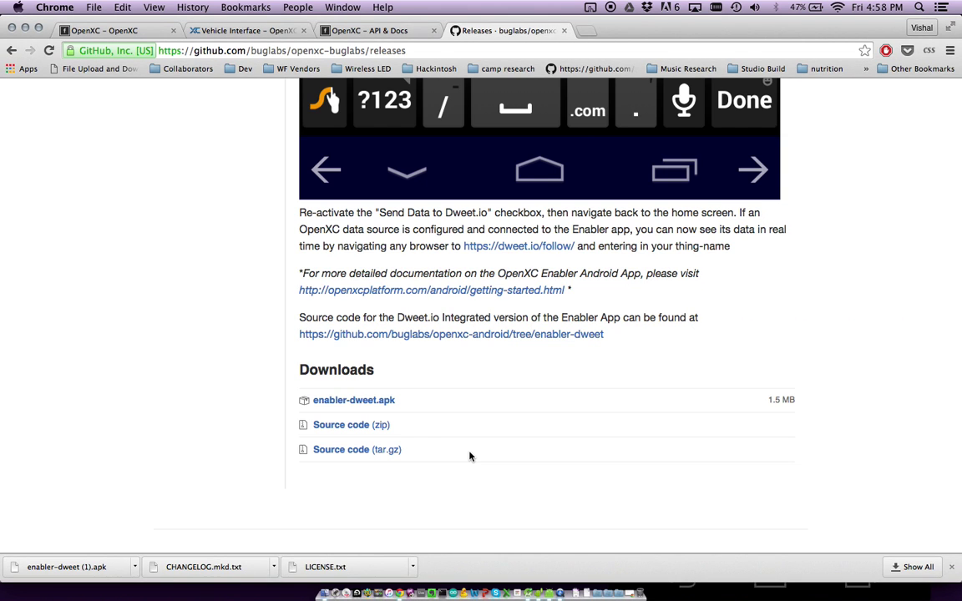
{"action": "left_click", "coordinate": [588, 30]}
{"action": "type", "text": "dweet.io/follow"}
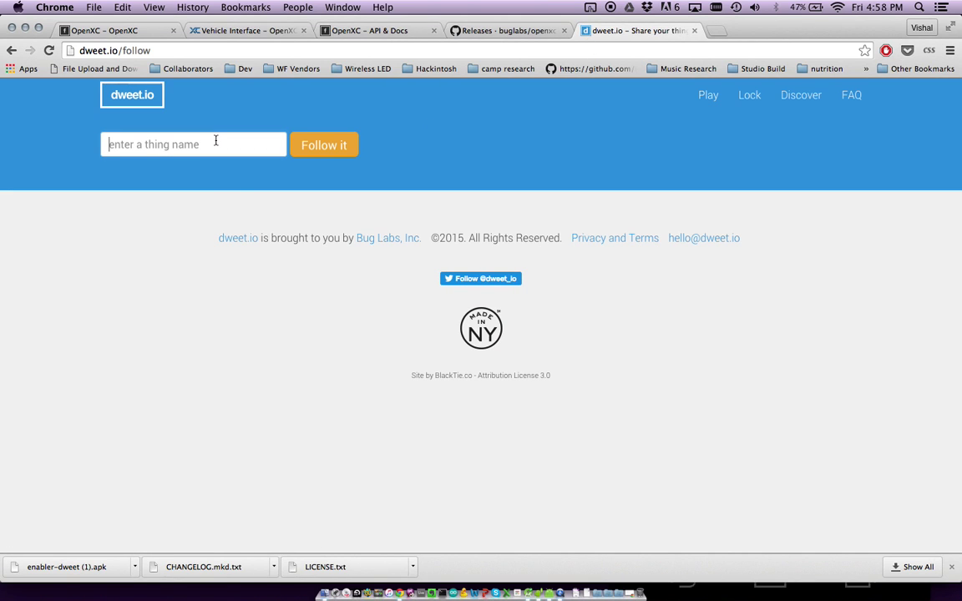
{"action": "left_click", "coordinate": [215, 144]}
{"action": "type", "text": "abounding-wing"}
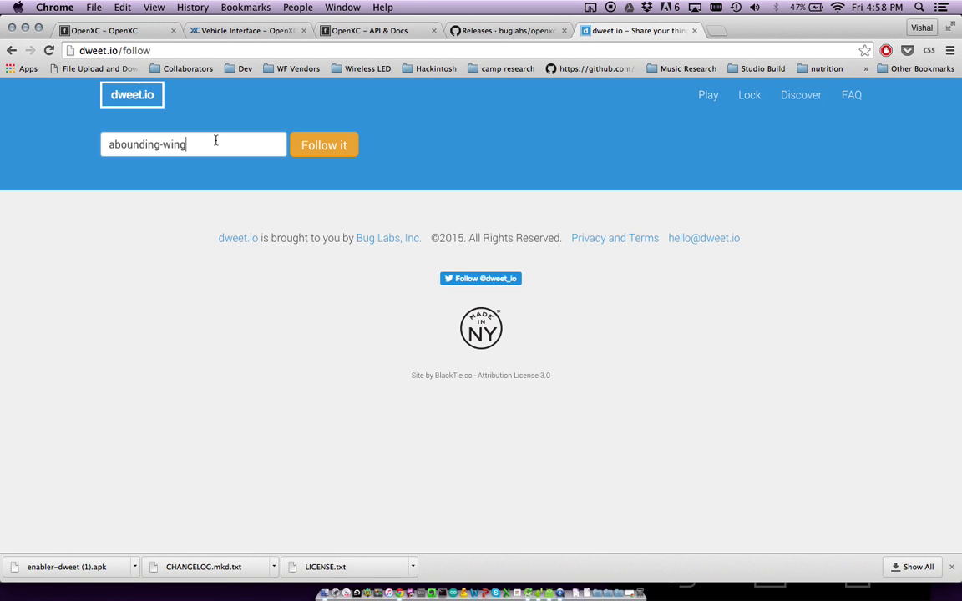
{"action": "left_click", "coordinate": [340, 146]}
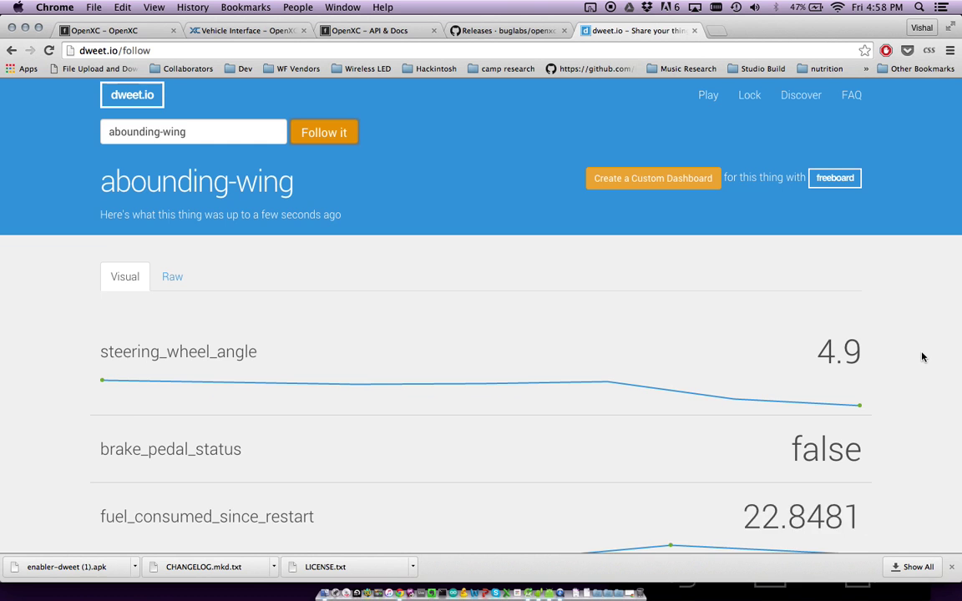
Look through all the visual vehicle readings of abounding-wing, from steering wheel angle to longitude, and open the raw data.
{"action": "scroll", "coordinate": [922, 357], "scroll_direction": "down", "scroll_amount": 2}
{"action": "scroll", "coordinate": [922, 358], "scroll_direction": "down", "scroll_amount": 2}
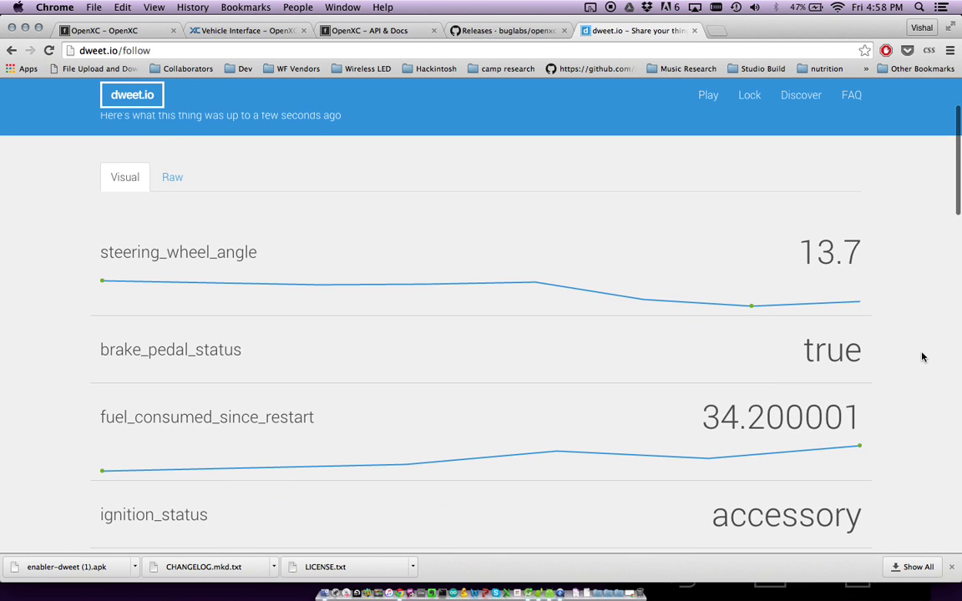
{"action": "scroll", "coordinate": [922, 357], "scroll_direction": "down", "scroll_amount": 2}
{"action": "scroll", "coordinate": [923, 358], "scroll_direction": "down", "scroll_amount": 10}
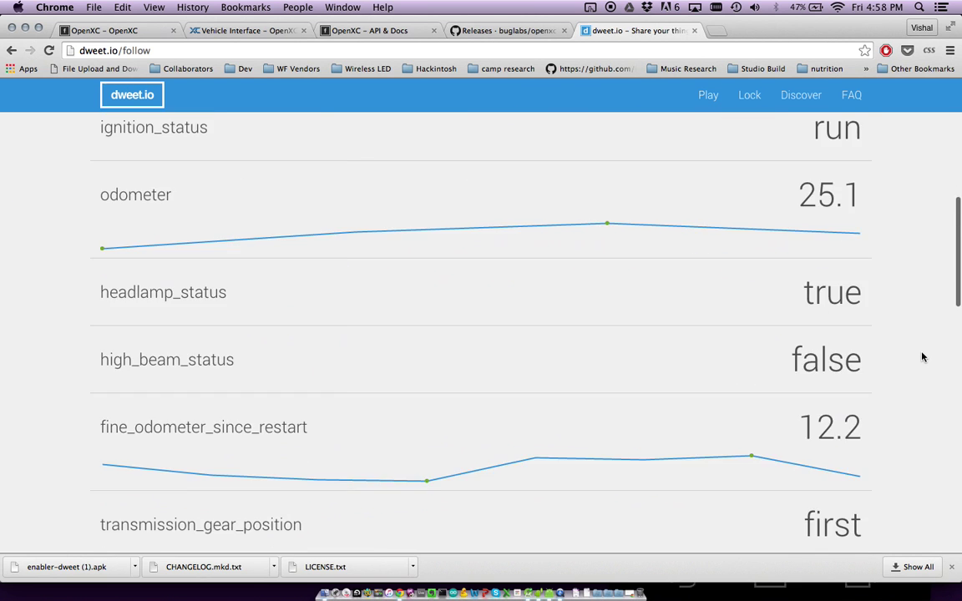
{"action": "scroll", "coordinate": [922, 357], "scroll_direction": "down", "scroll_amount": 5}
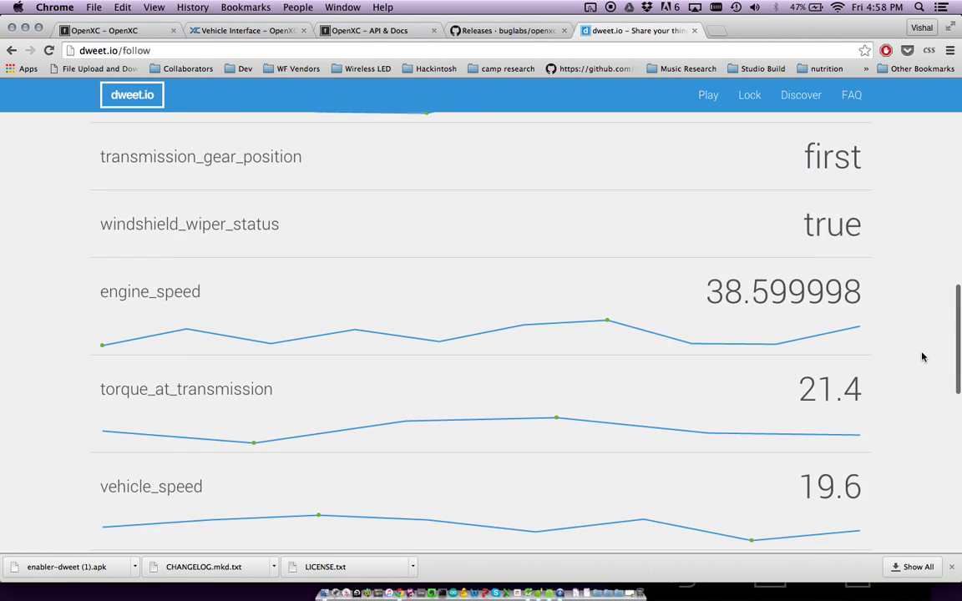
{"action": "scroll", "coordinate": [923, 358], "scroll_direction": "down", "scroll_amount": 11}
{"action": "scroll", "coordinate": [923, 357], "scroll_direction": "down", "scroll_amount": 2}
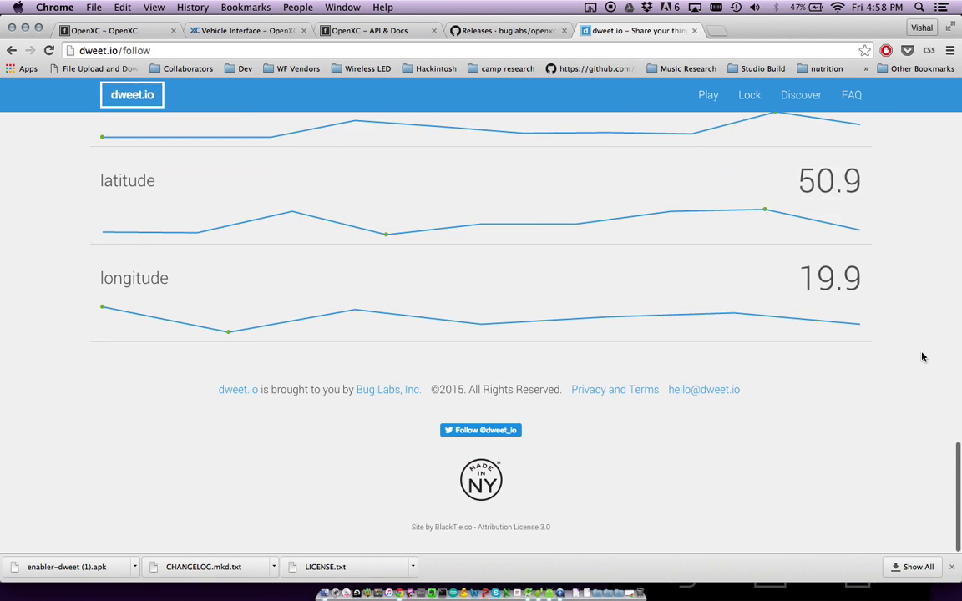
{"action": "scroll", "coordinate": [922, 357], "scroll_direction": "up", "scroll_amount": 3}
{"action": "scroll", "coordinate": [923, 358], "scroll_direction": "up", "scroll_amount": 13}
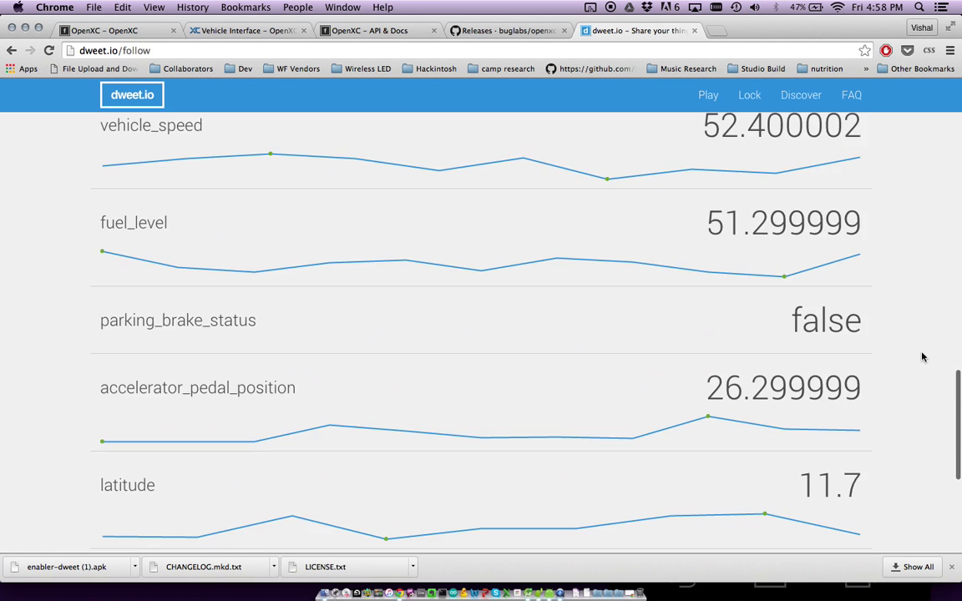
{"action": "scroll", "coordinate": [922, 358], "scroll_direction": "up", "scroll_amount": 12}
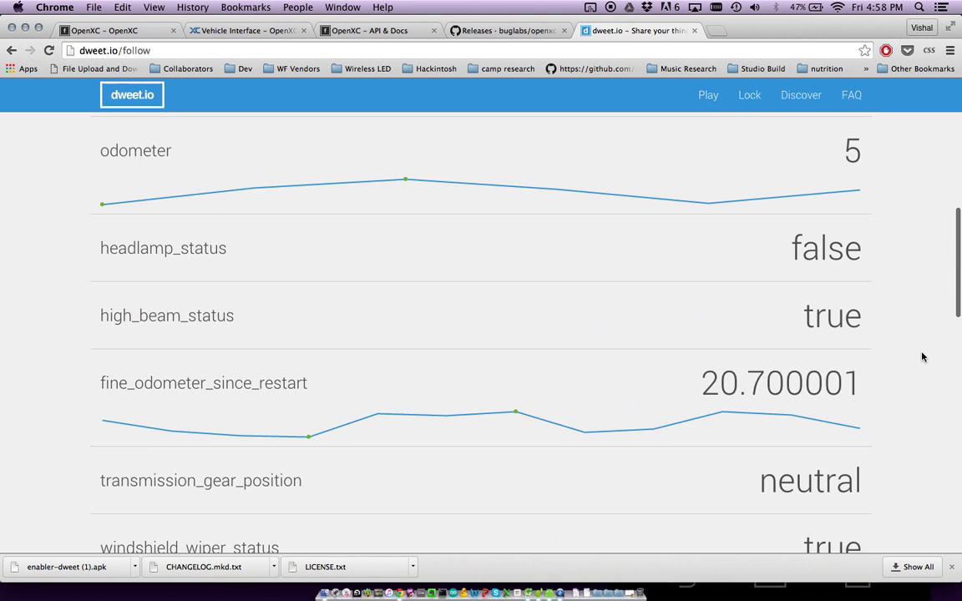
{"action": "scroll", "coordinate": [922, 358], "scroll_direction": "up", "scroll_amount": 5}
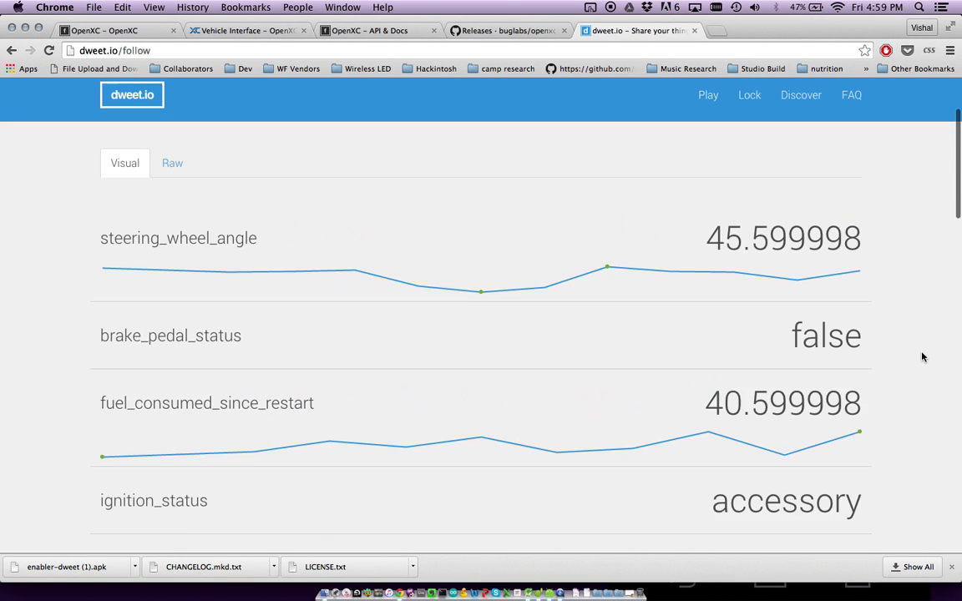
{"action": "left_click", "coordinate": [172, 176]}
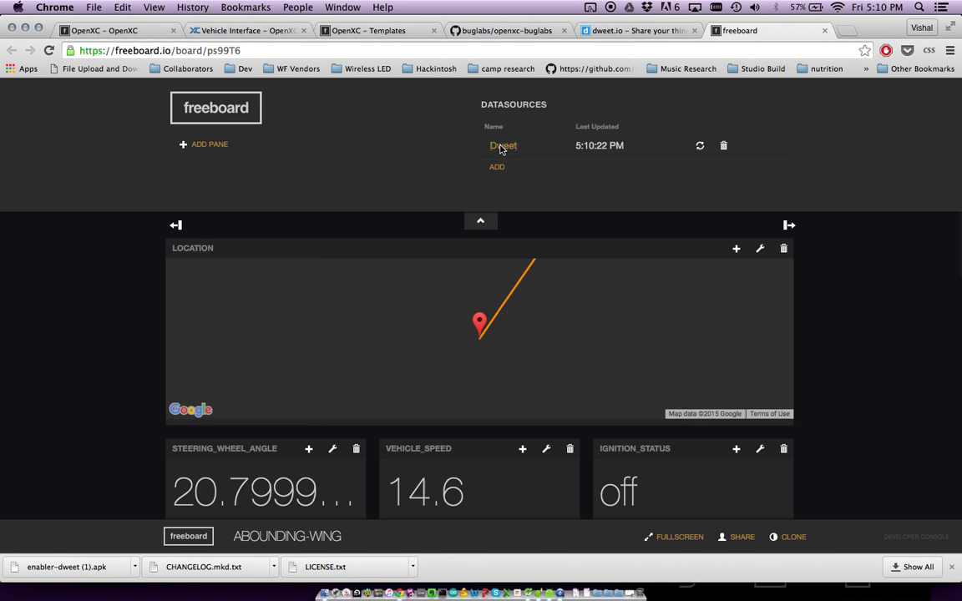
Check the type and thing name of the Dweet datasource on the freeboard dashboard, leaving its settings unchanged.
{"action": "left_click", "coordinate": [501, 147]}
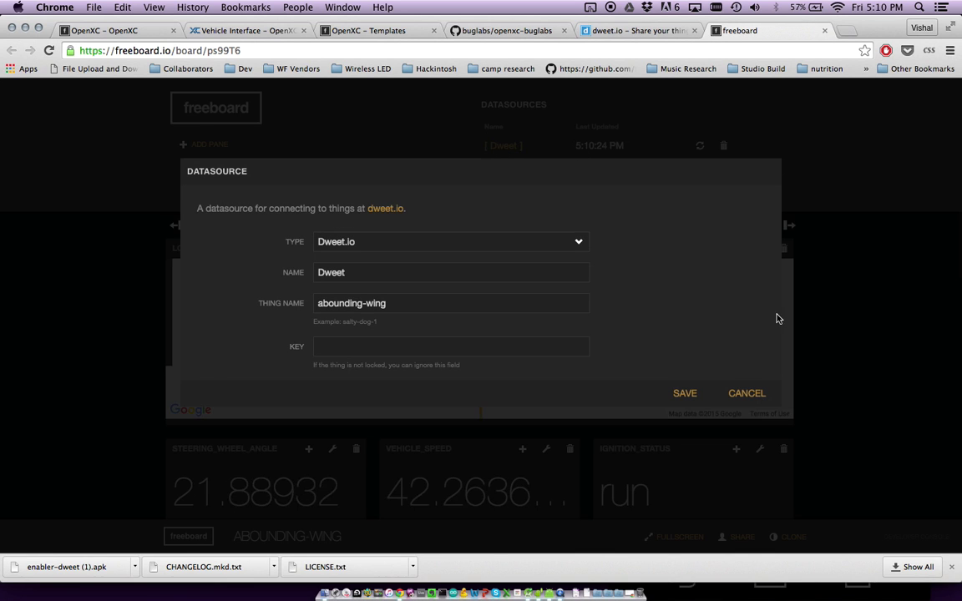
{"action": "left_click", "coordinate": [747, 399]}
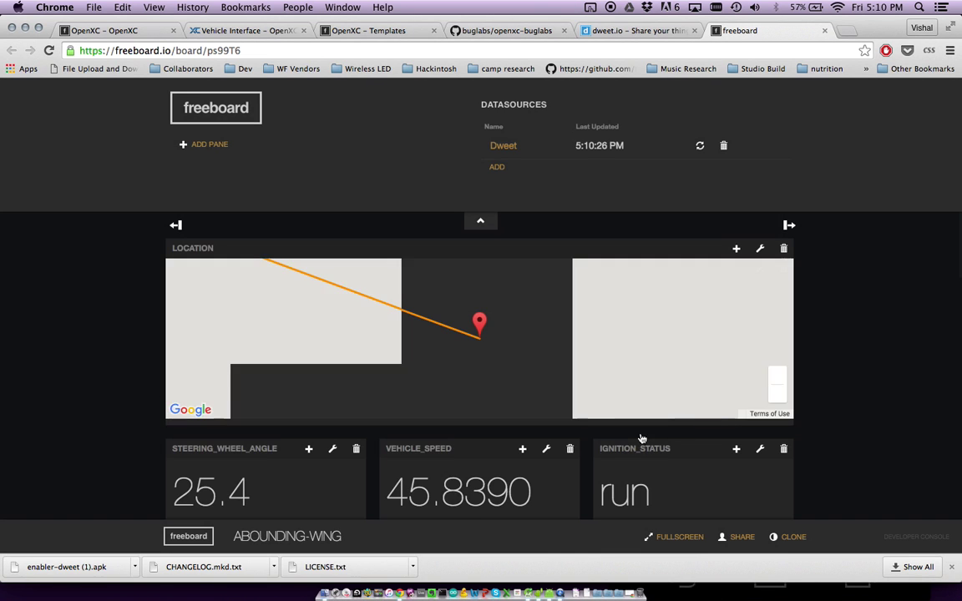
Move the ignition_status pane above vehicle_speed in the middle column and check the steering_wheel_angle pane's title and column settings.
{"action": "left_click_drag", "start_coordinate": [636, 455], "coordinate": [398, 453]}
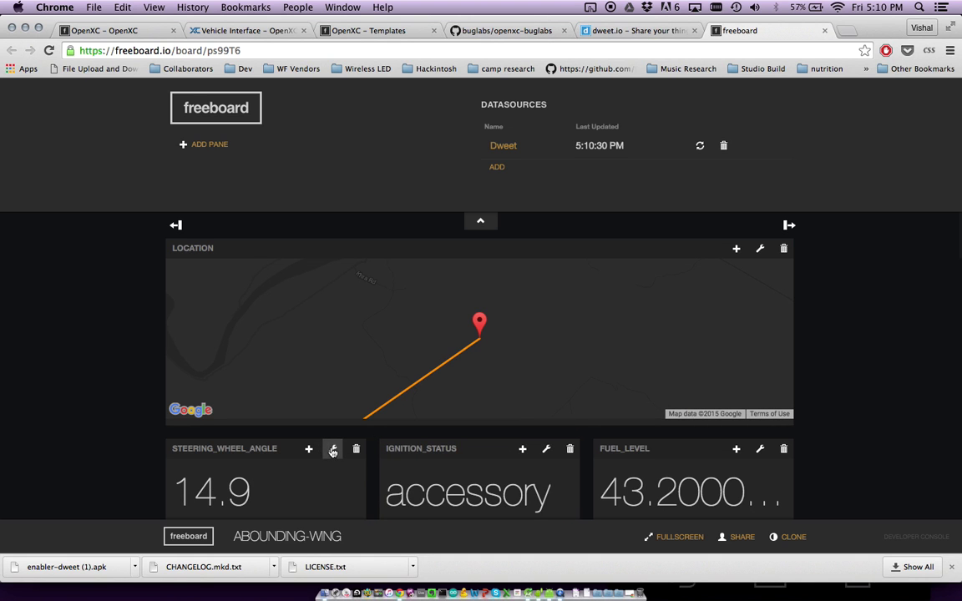
{"action": "left_click", "coordinate": [332, 450]}
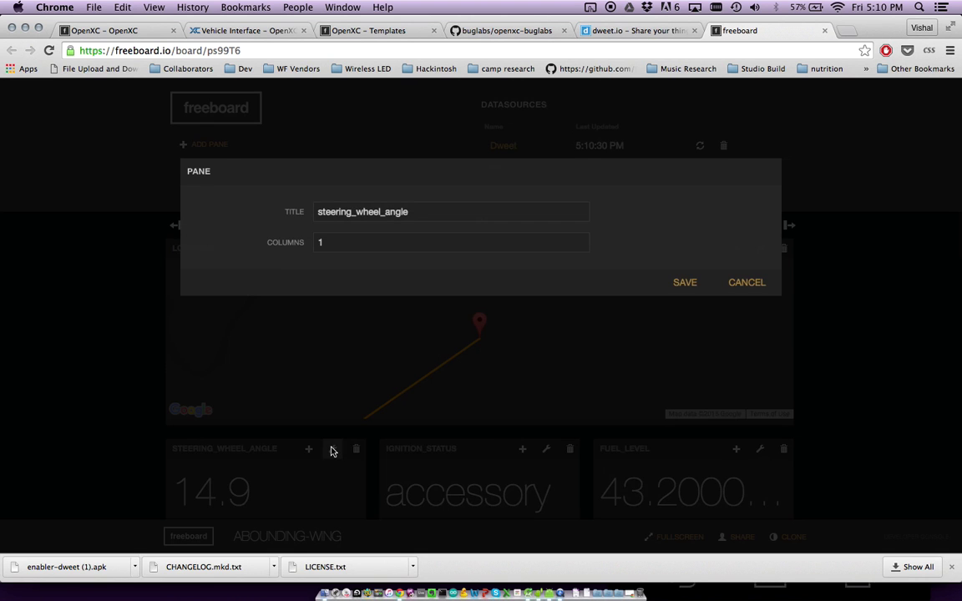
{"action": "left_click", "coordinate": [753, 284]}
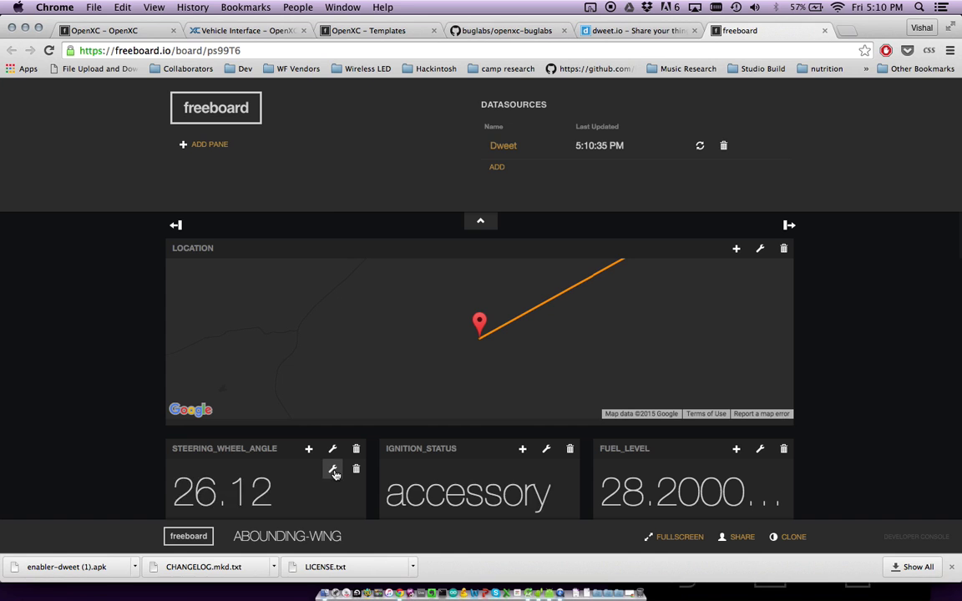
Change the steering_wheel_angle widget's type from text to Gauge, with minimum 0 and maximum 100, and save it.
{"action": "left_click", "coordinate": [333, 471]}
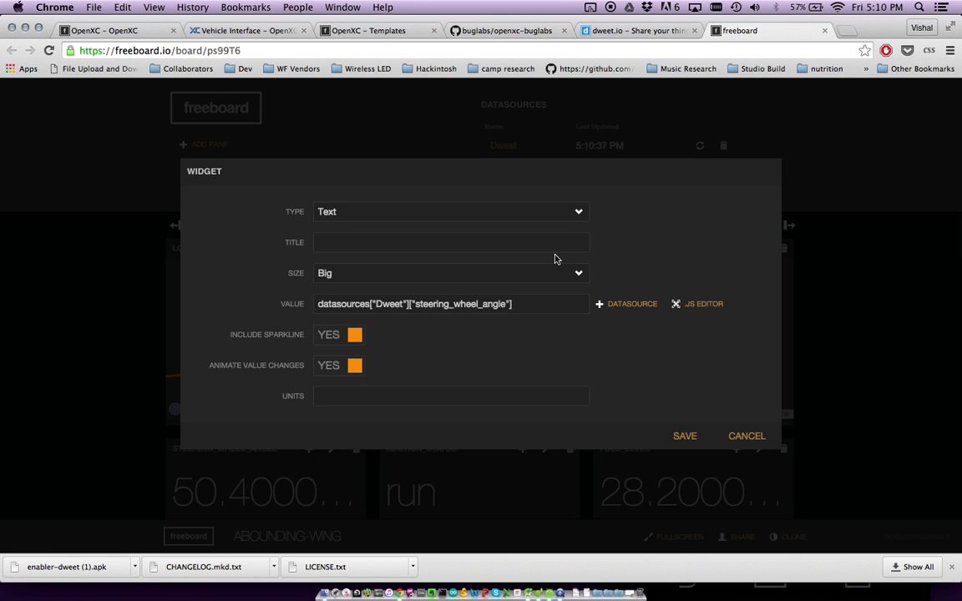
{"action": "left_click", "coordinate": [554, 214]}
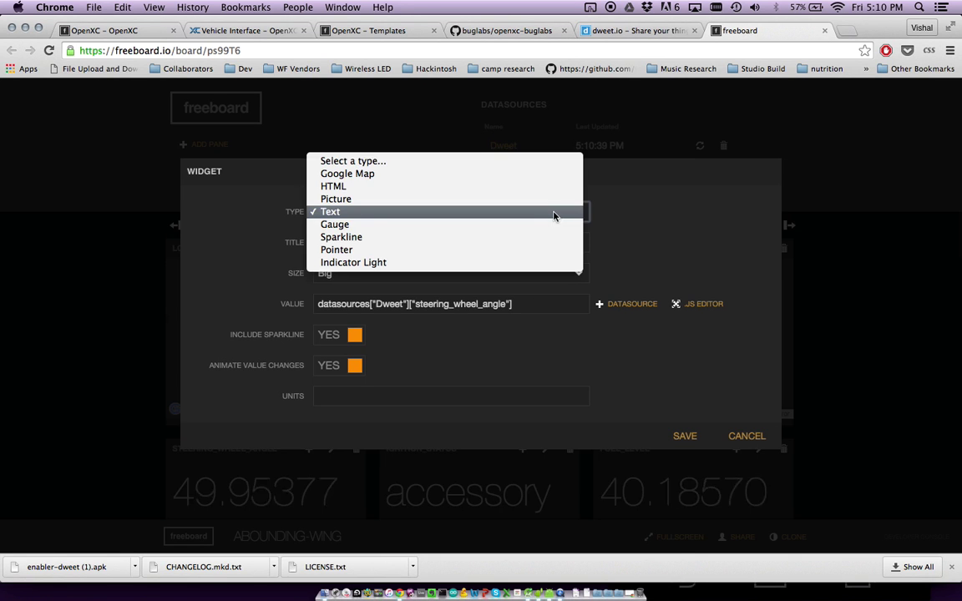
{"action": "key", "text": "Escape"}
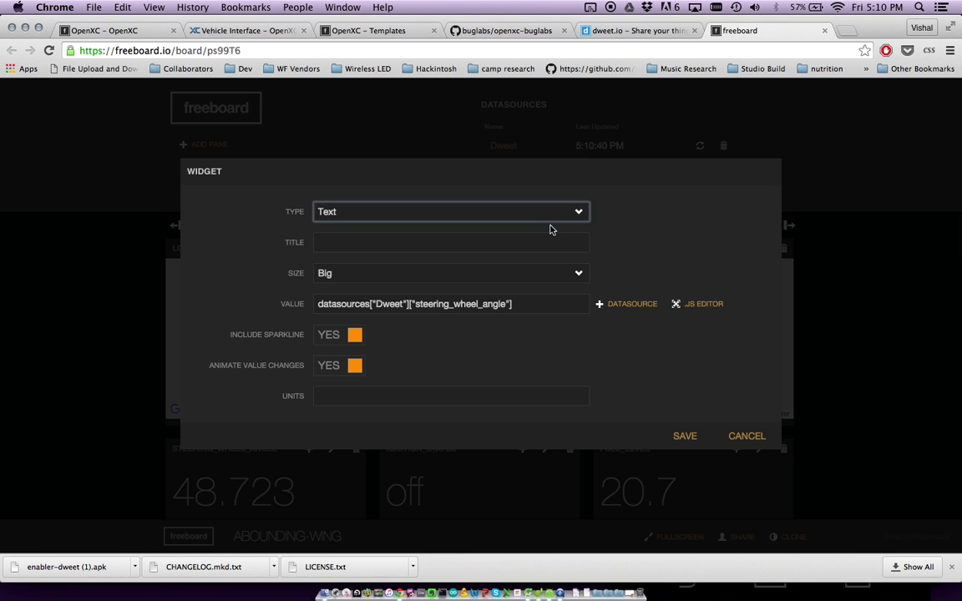
{"action": "key", "text": "g"}
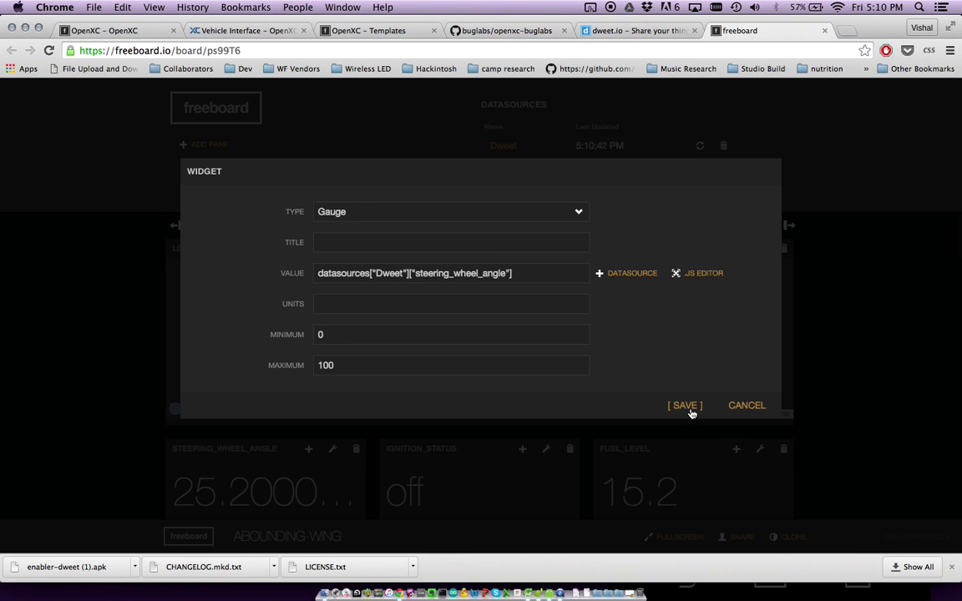
{"action": "left_click", "coordinate": [686, 406]}
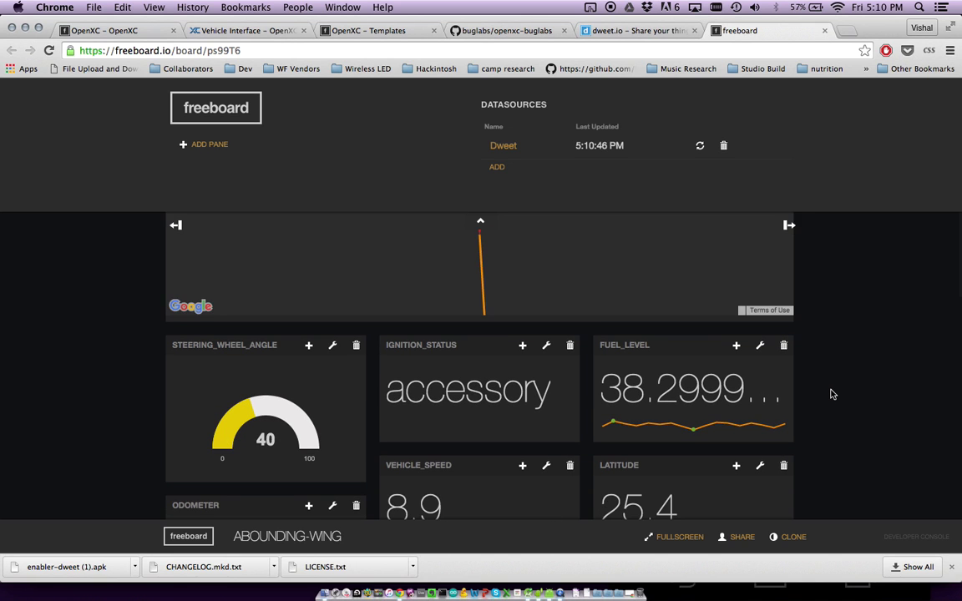
Go to the buglabs/openxc-buglabs GitHub repository, open the Monsoon Template folder and view the Live Mode section of its README.
{"action": "left_click", "coordinate": [500, 30]}
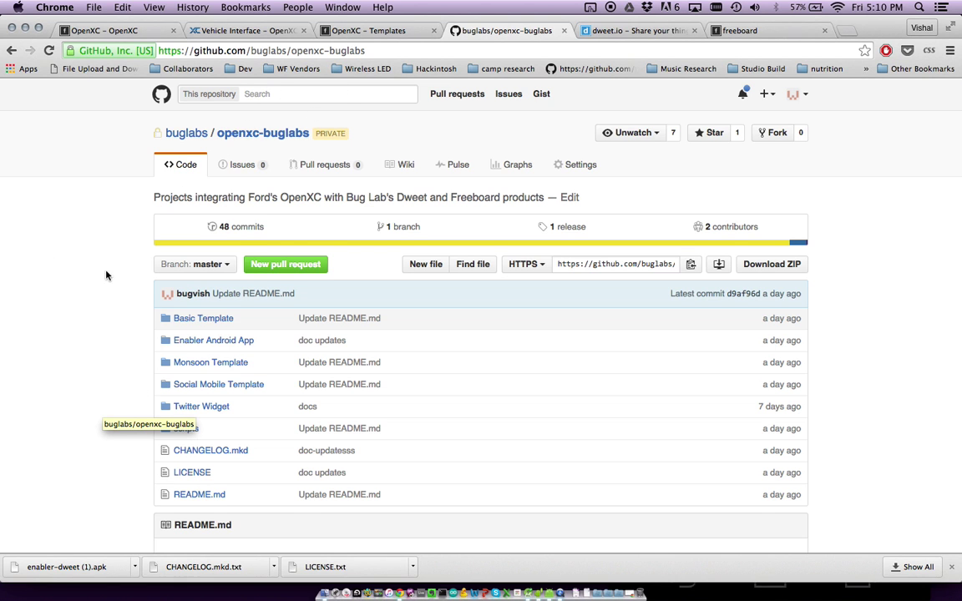
{"action": "scroll", "coordinate": [95, 288], "scroll_direction": "down", "scroll_amount": 3}
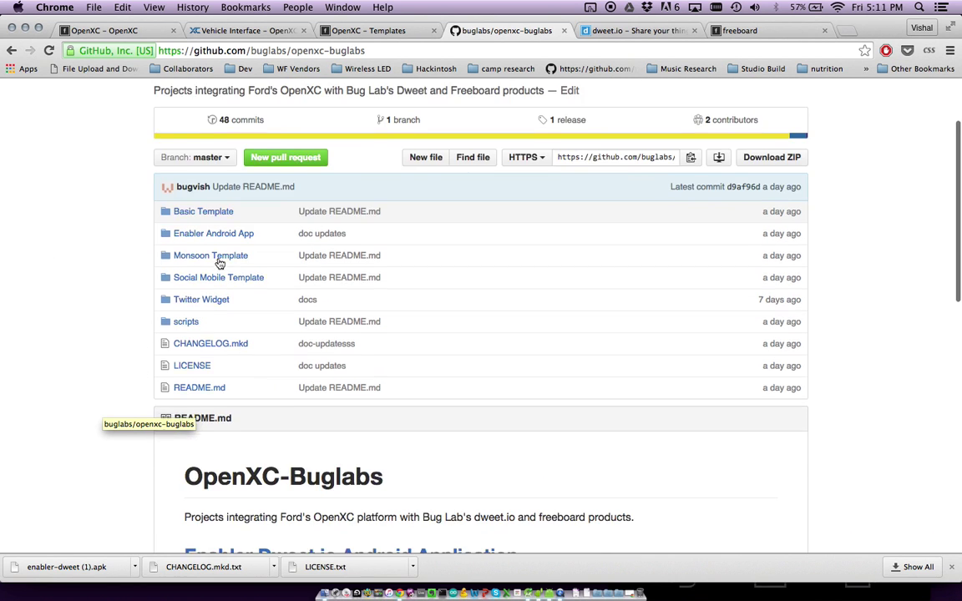
{"action": "left_click", "coordinate": [210, 255]}
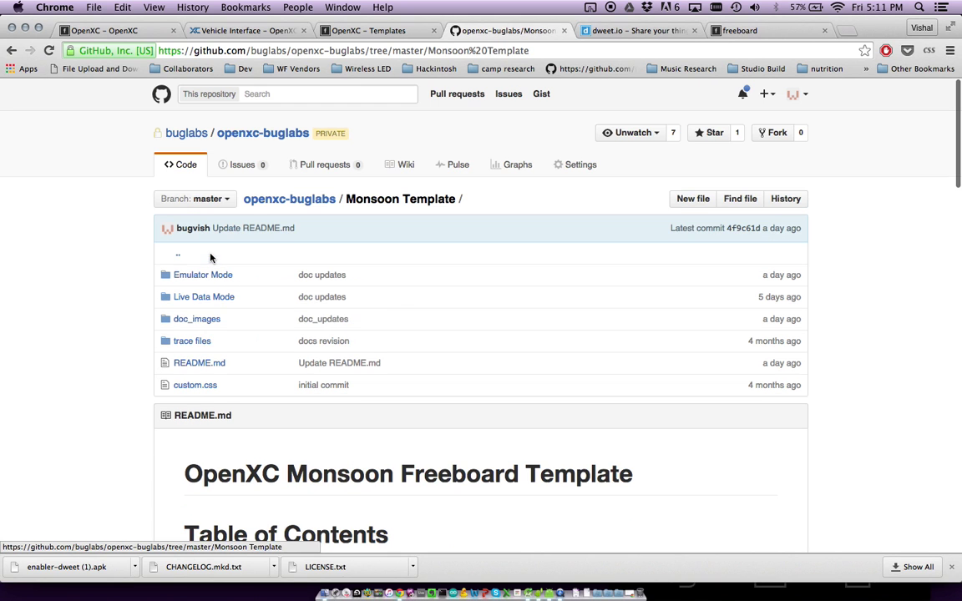
{"action": "scroll", "coordinate": [133, 432], "scroll_direction": "down", "scroll_amount": 3}
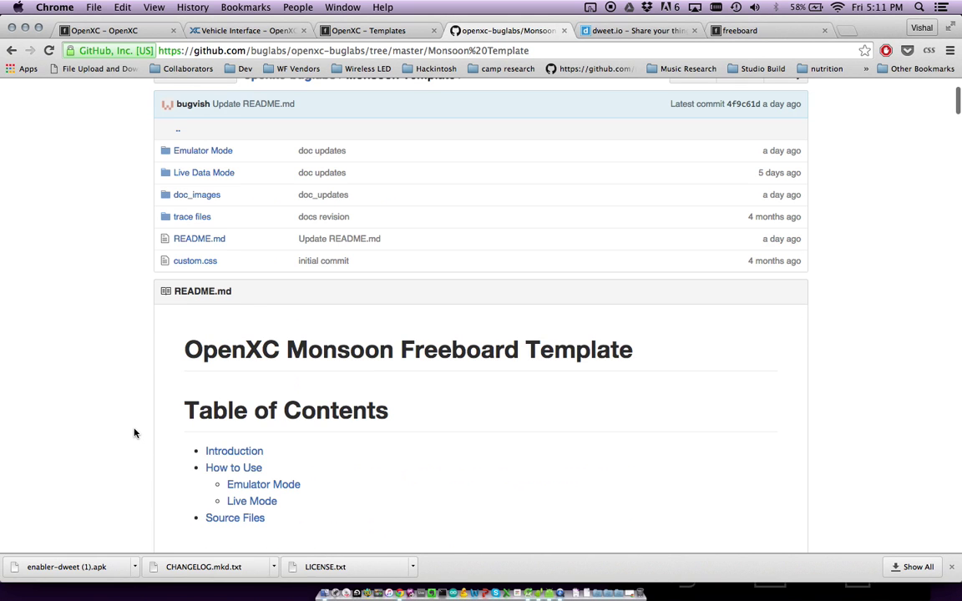
{"action": "left_click", "coordinate": [248, 501]}
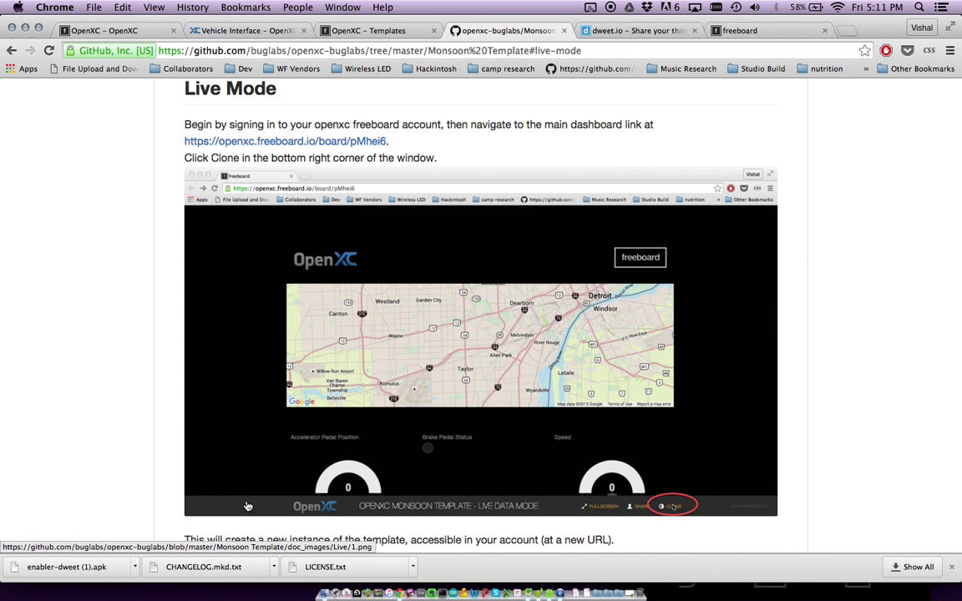